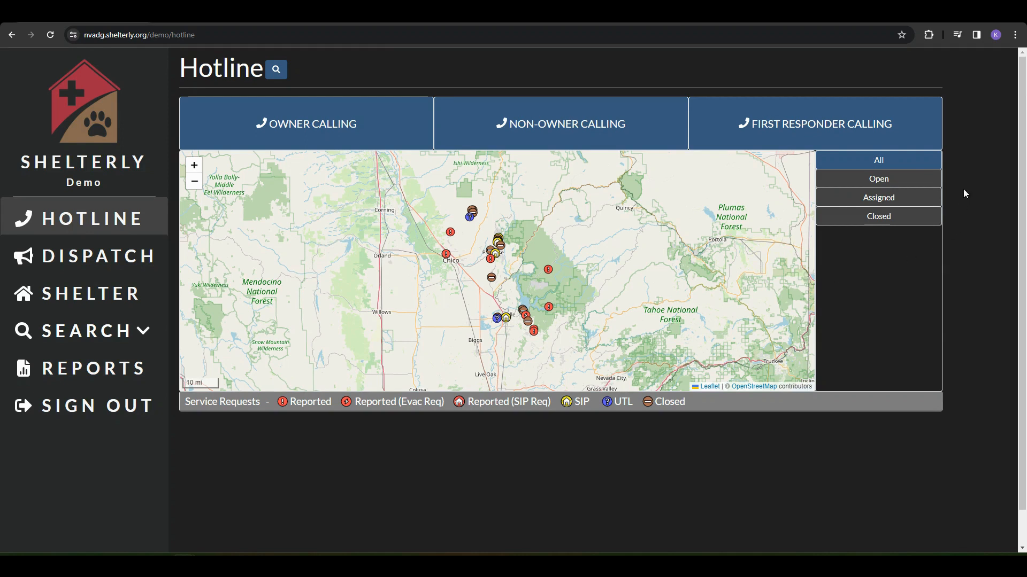
- Filter the map to open, assigned, then closed service requests, then show all again
click(910, 177)
click(908, 198)
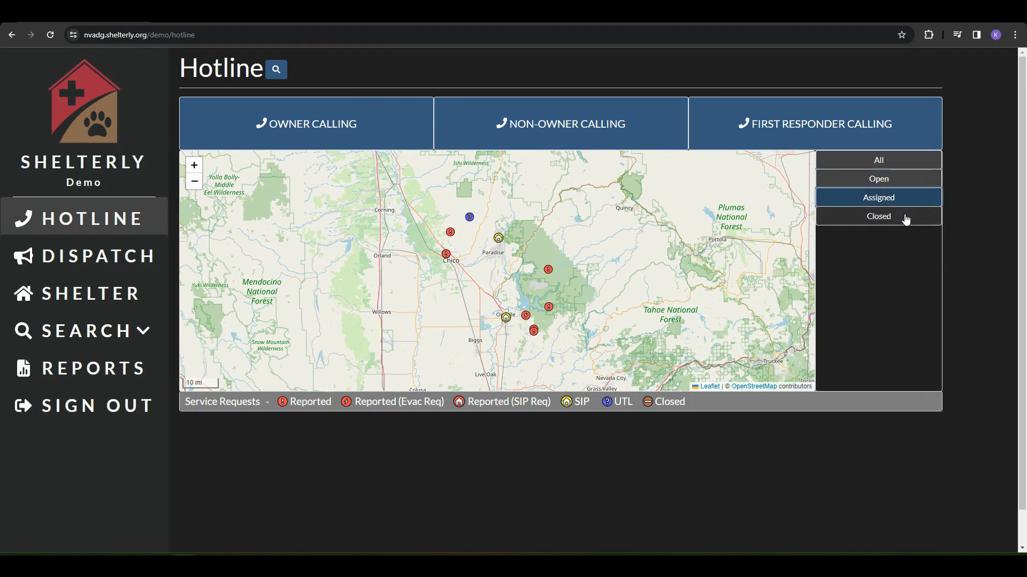
click(906, 220)
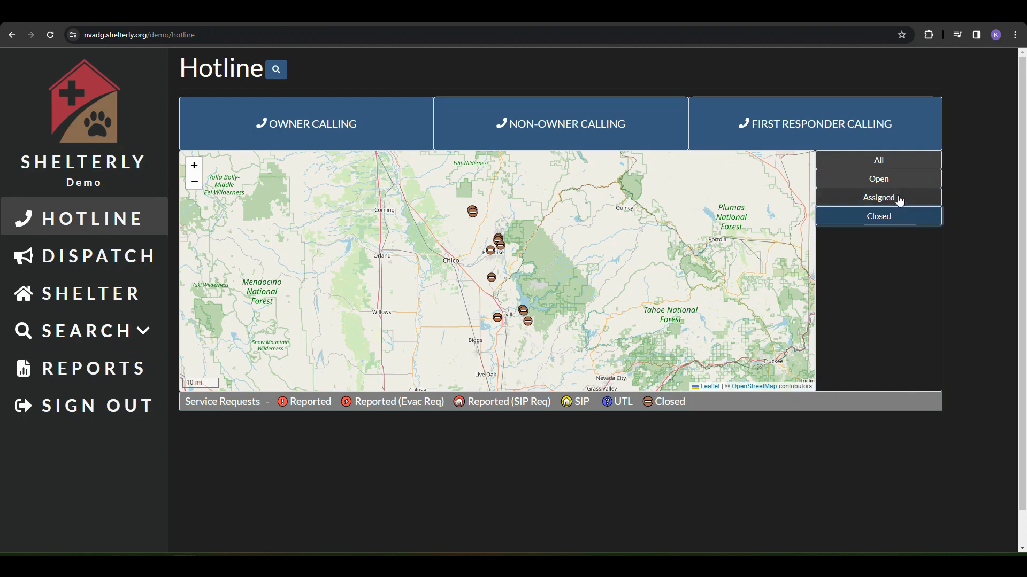
click(901, 168)
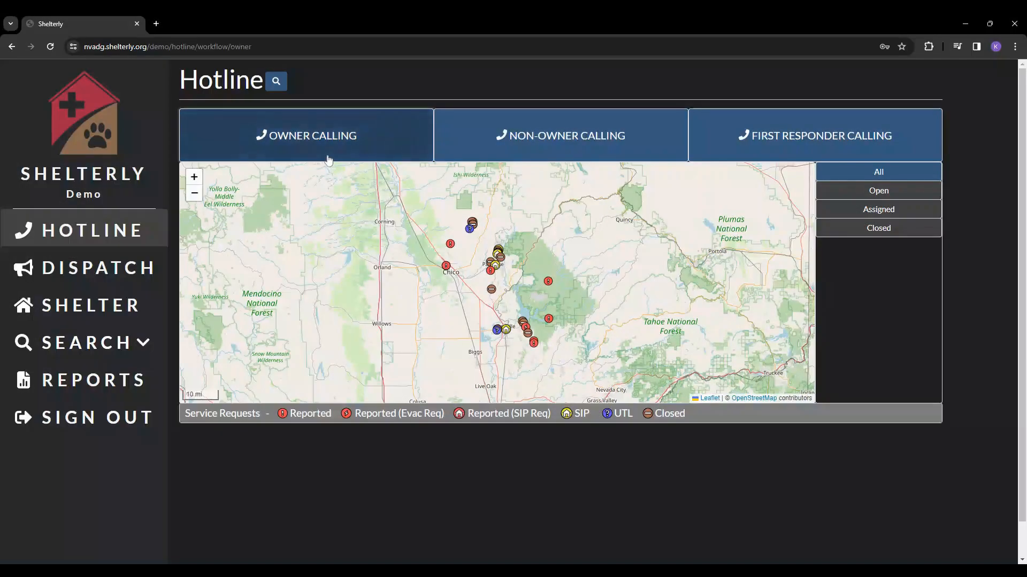
- Start an Owner Calling request and enter the owner's first name, last name and phone number
click(328, 160)
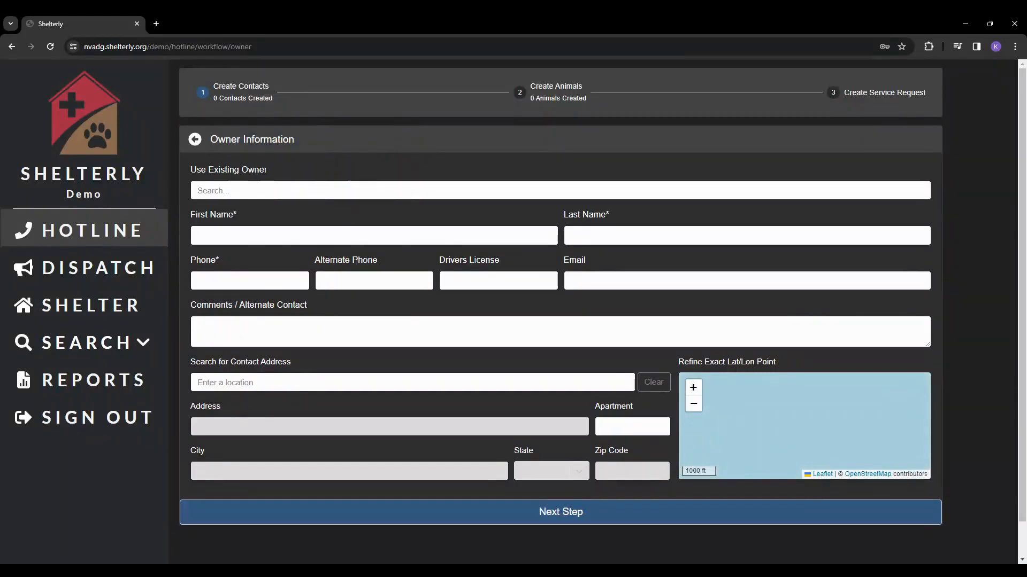
click(364, 235)
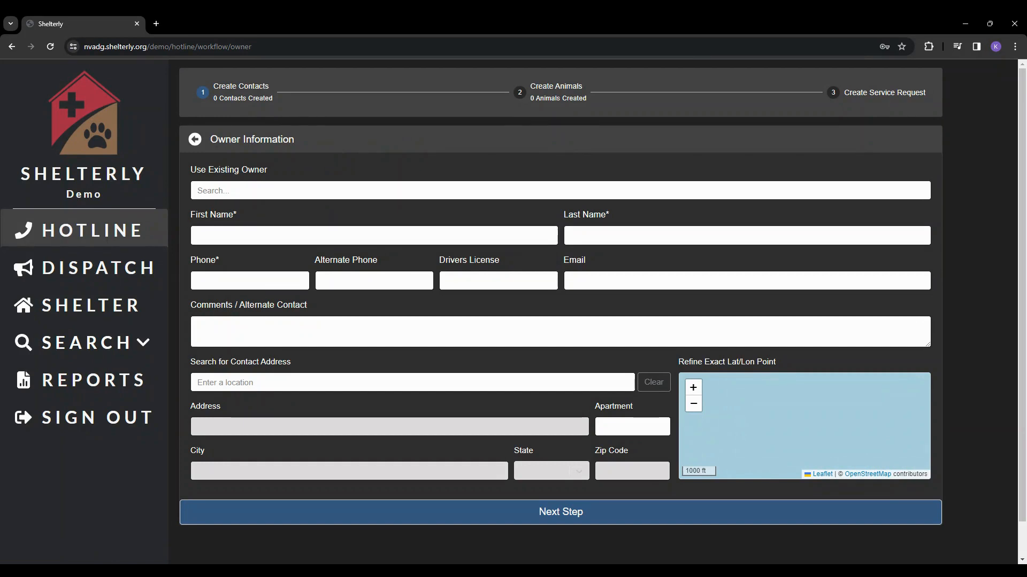
click(354, 237)
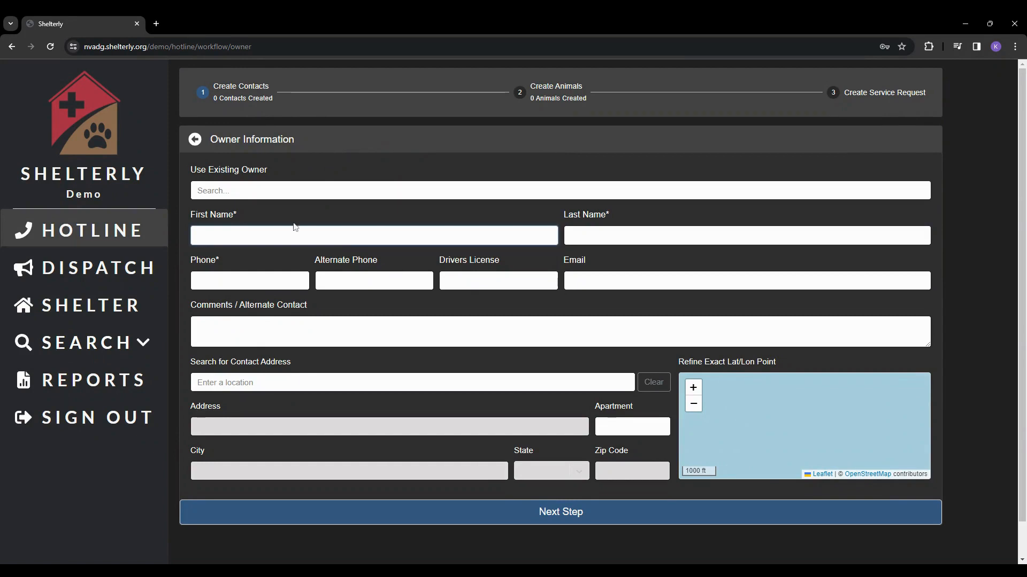
click(248, 213)
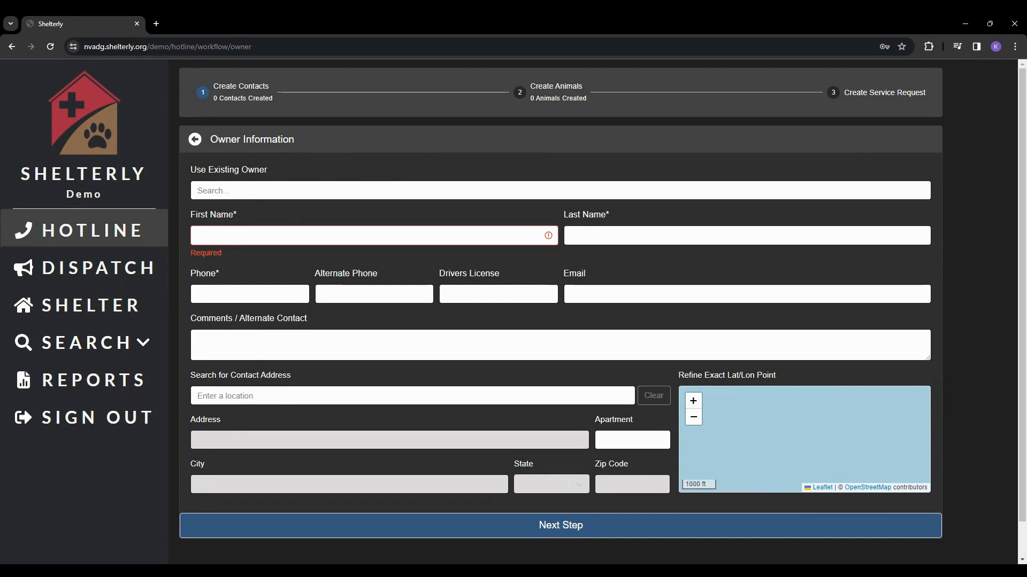
click(248, 236)
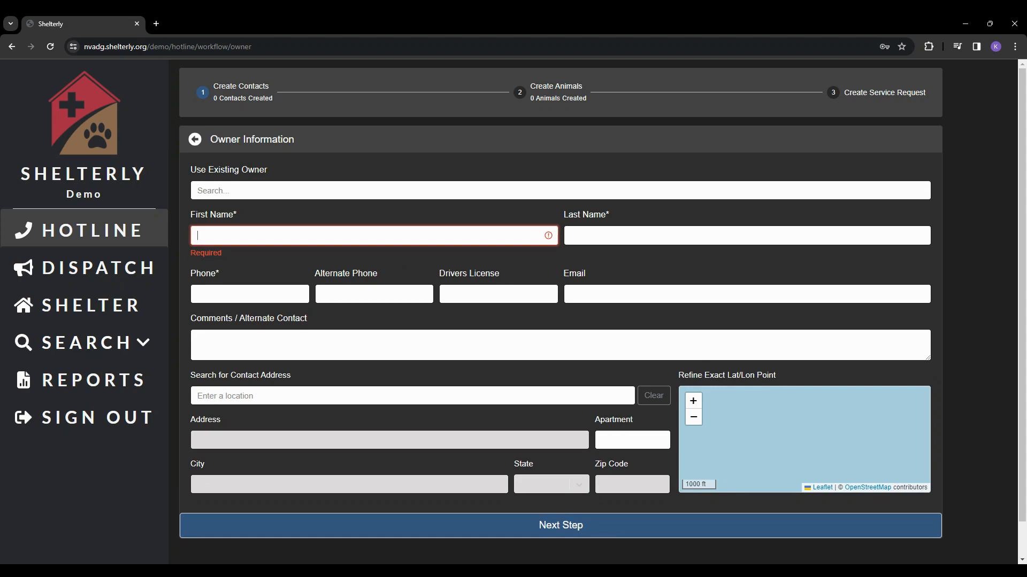
key(Tab)
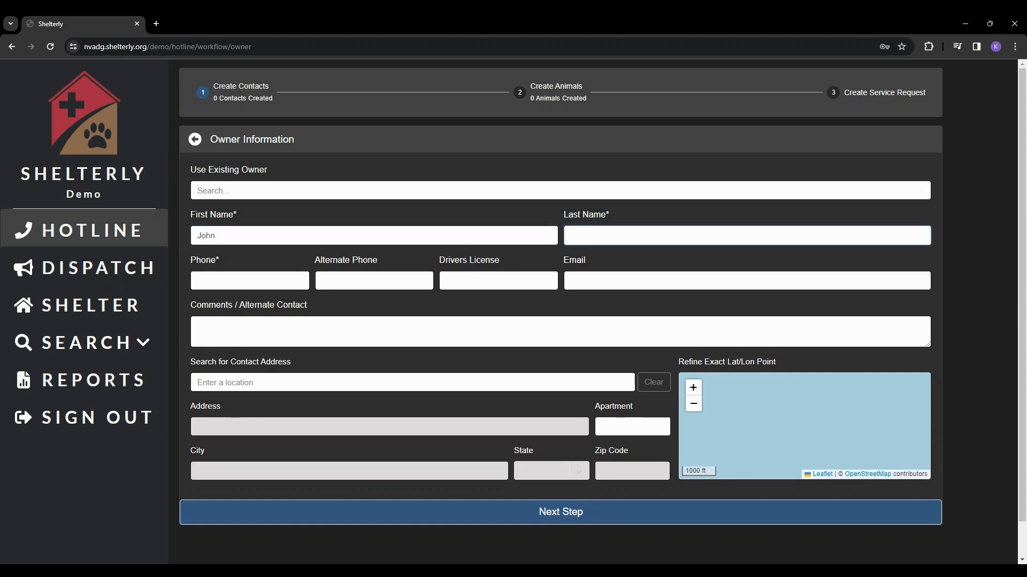
key(Tab)
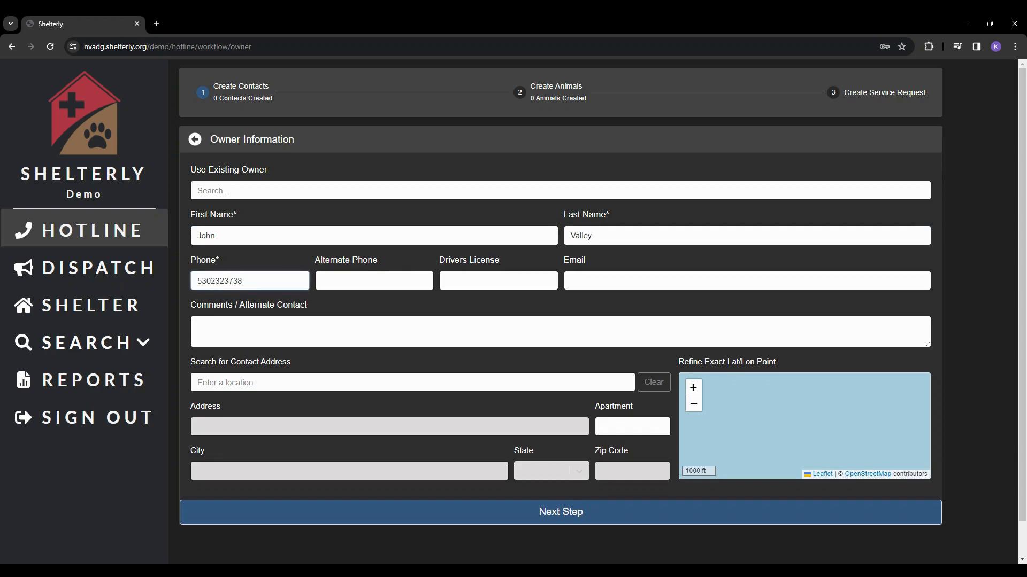
- Search for and select the owner's address, then save the contact
click(321, 383)
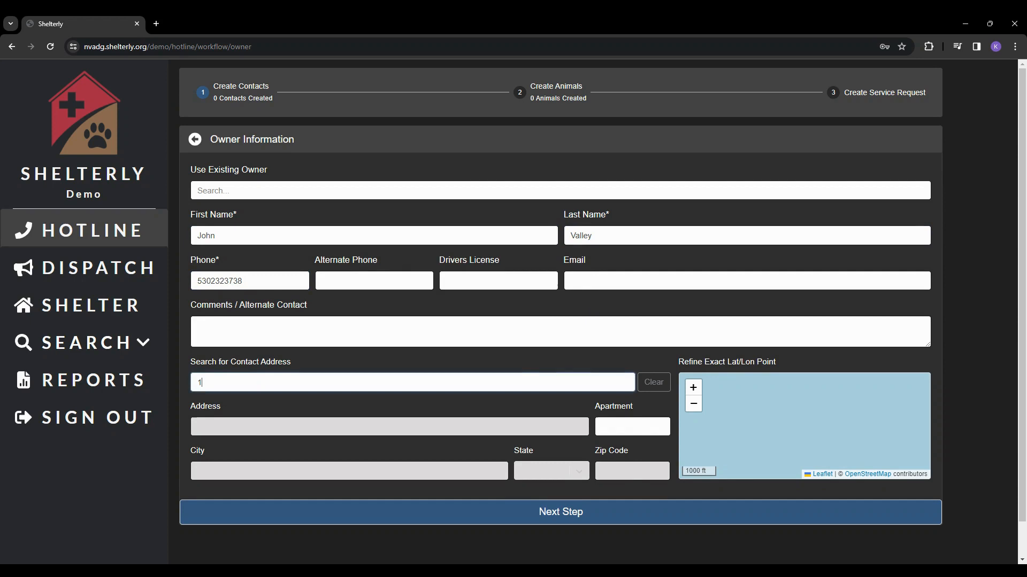
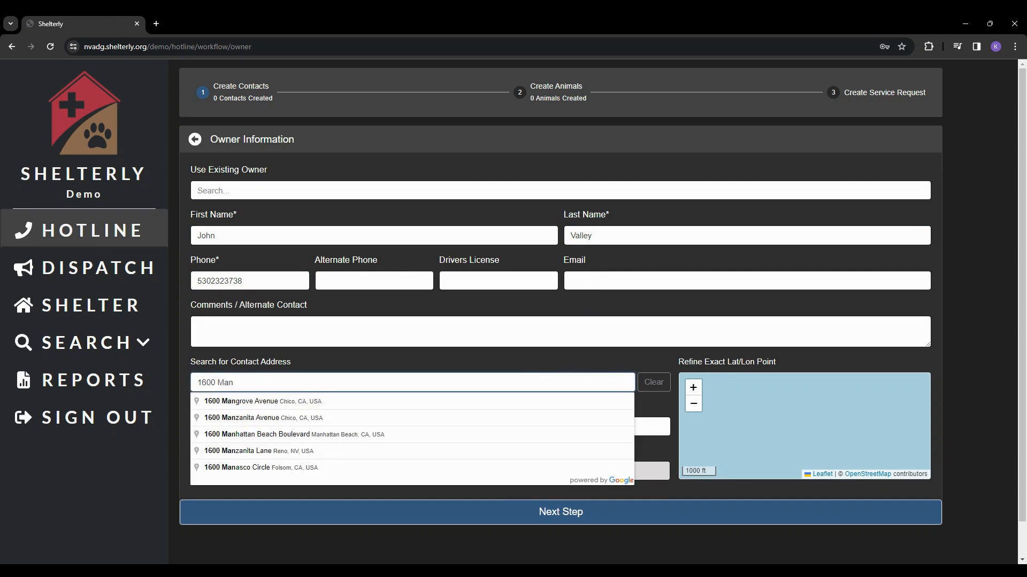
click(458, 402)
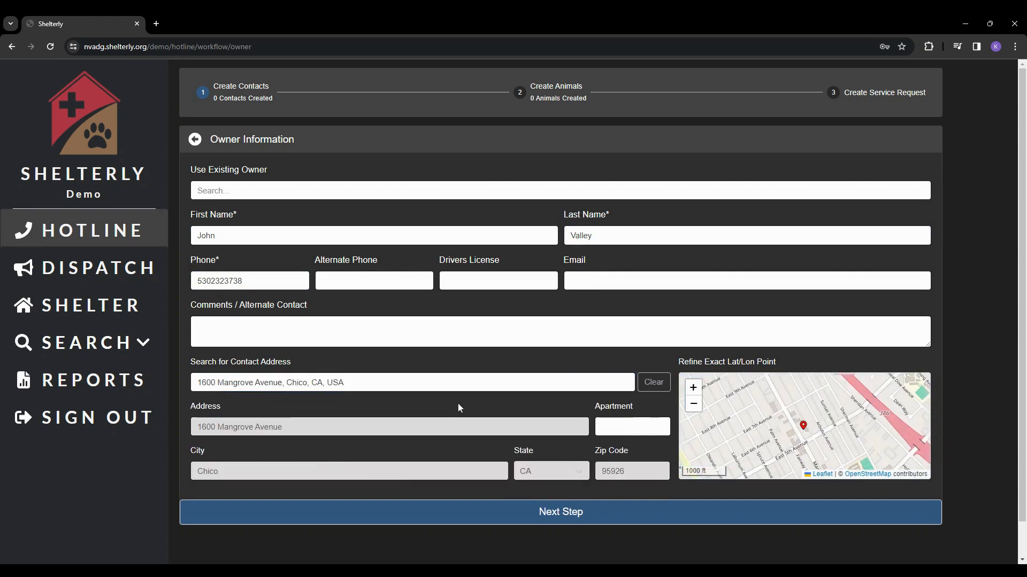
click(445, 518)
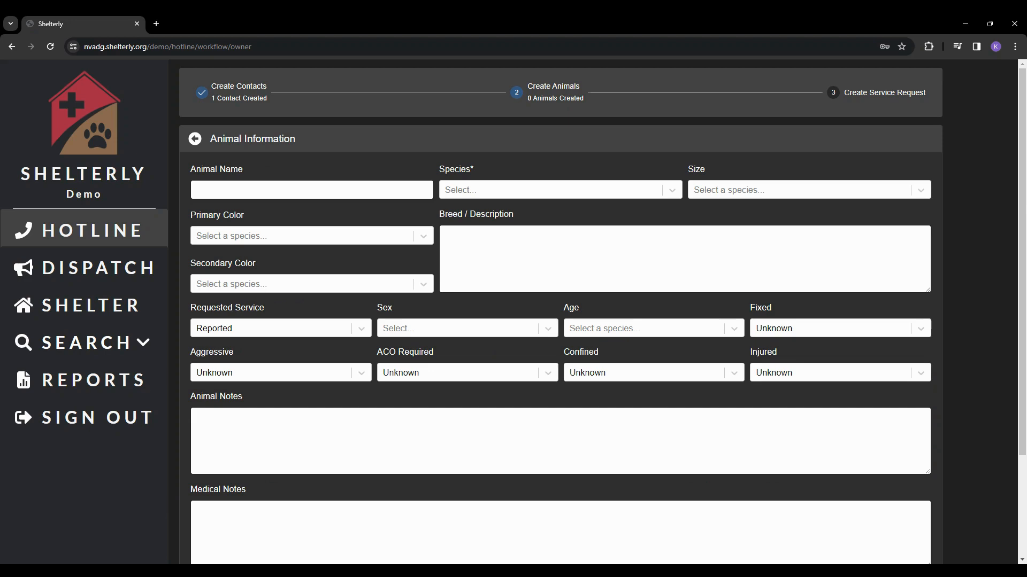
- Set Rocky's species to Dog, keeping Small, Black/Brown and Male, then add another animal
scroll(597, 312, down, 2)
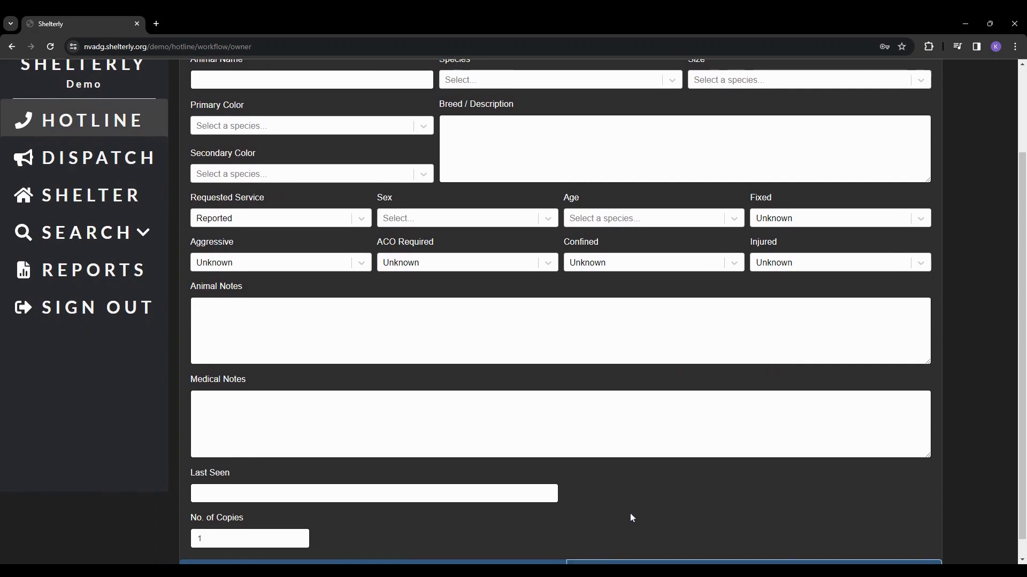
scroll(631, 517, down, 1)
scroll(631, 517, up, 3)
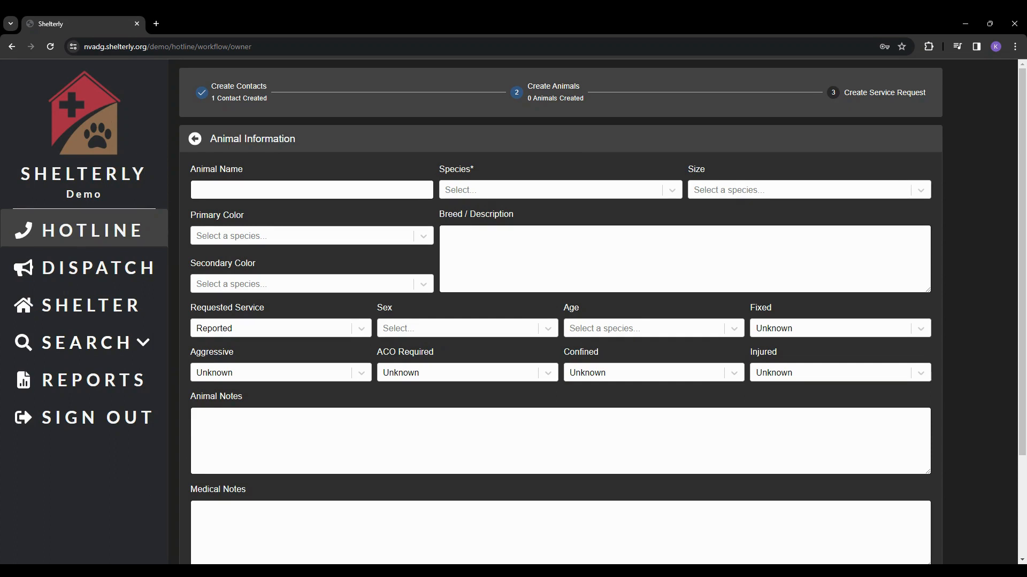
click(507, 193)
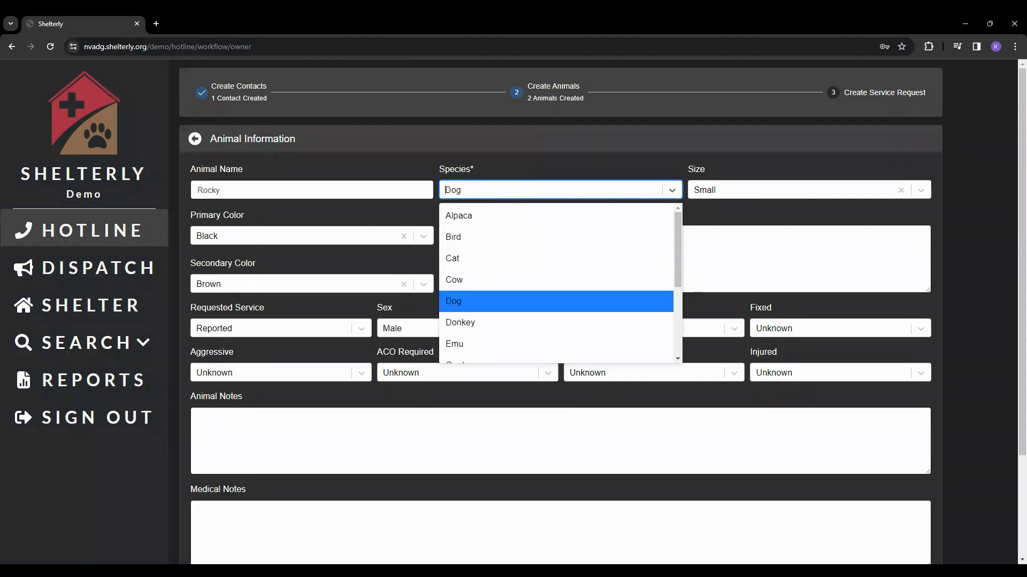
click(629, 305)
drag(495, 172, 443, 172)
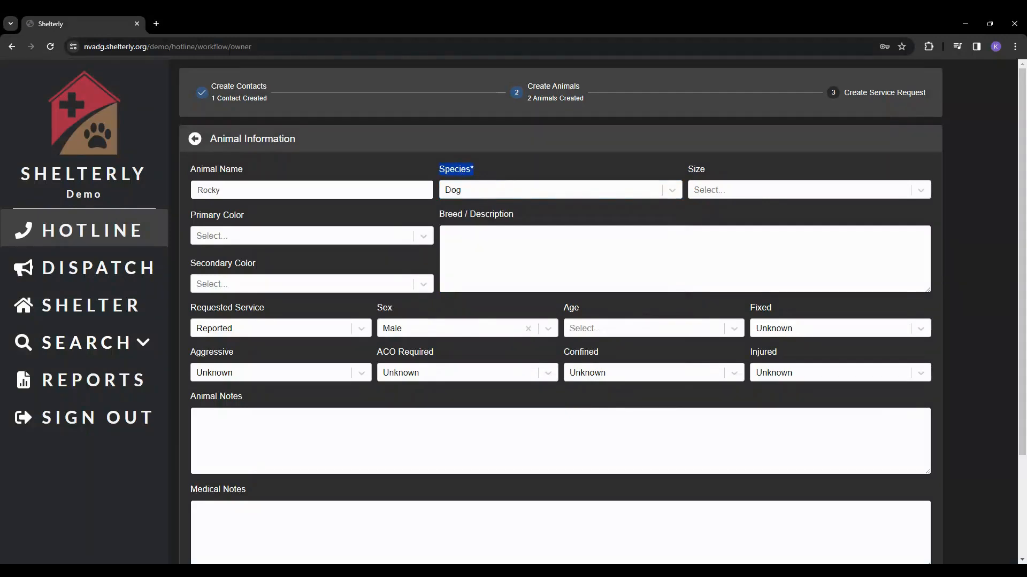
click(871, 493)
scroll(871, 493, down, 1)
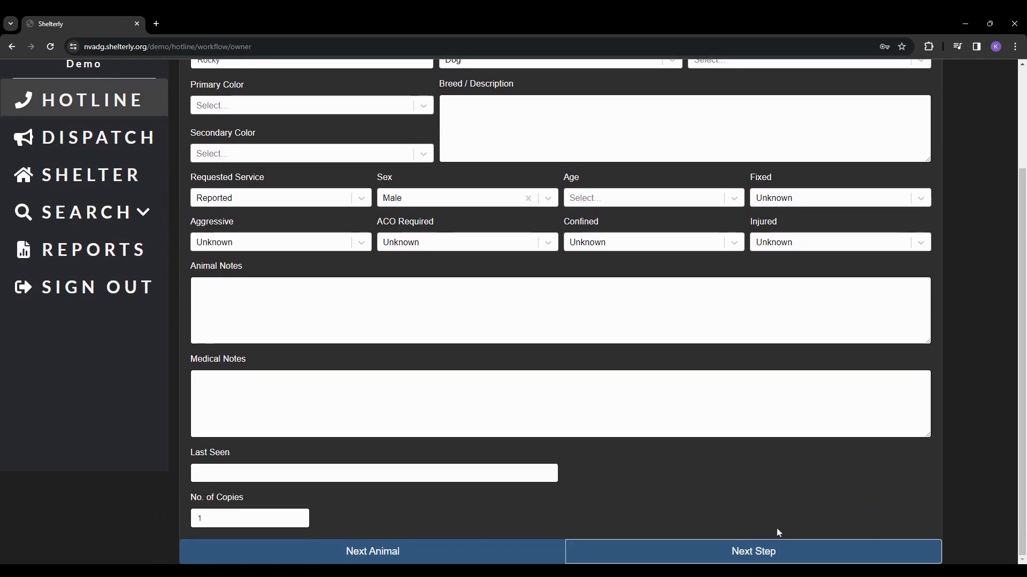
click(469, 559)
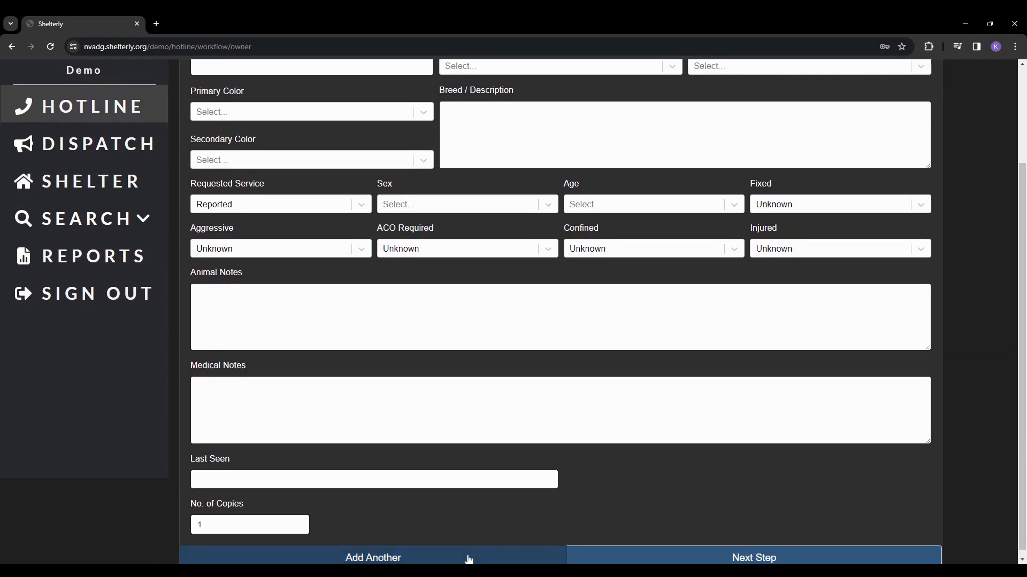
- Name the second animal 'Flower' and set its species to Cat
scroll(467, 543, up, 2)
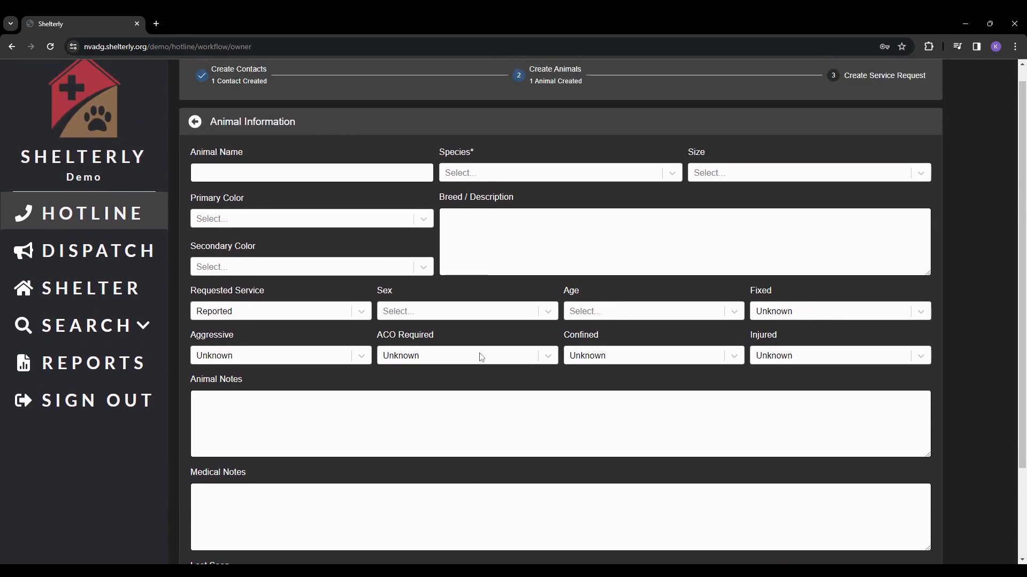
click(263, 172)
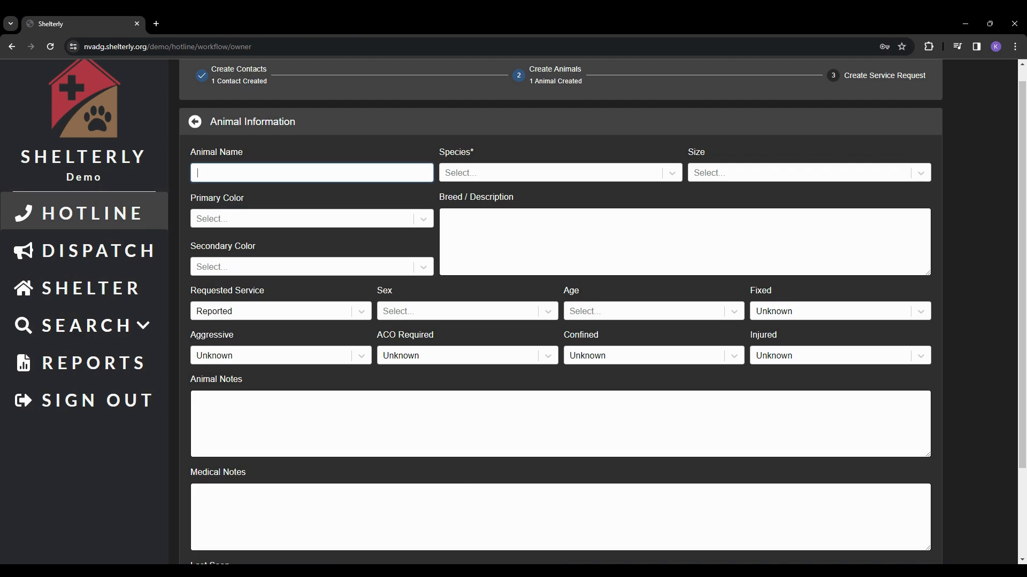
text(Flower)
click(672, 172)
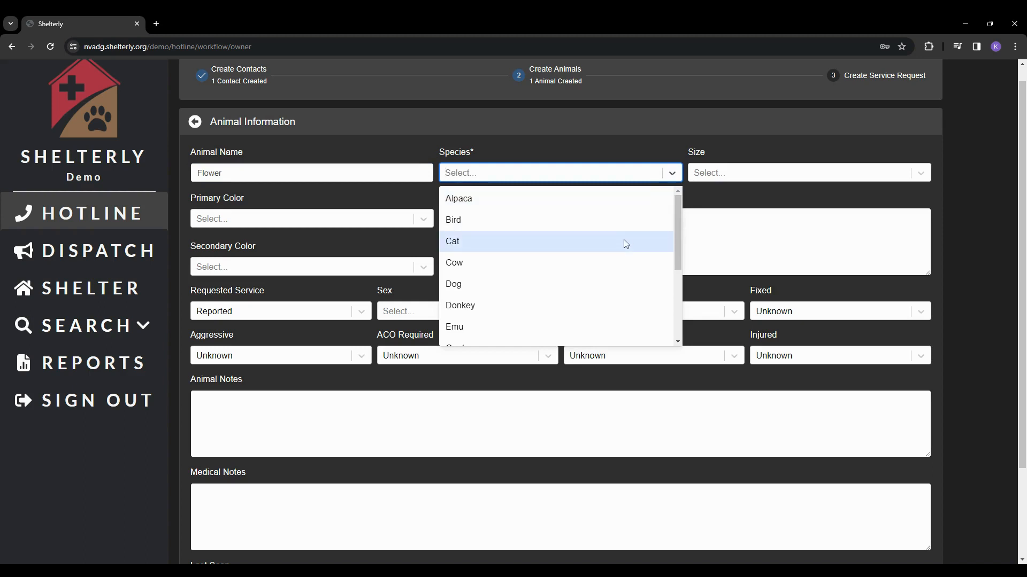
click(626, 242)
- Give Flower Small size, Orange primary colour and Female sex, then continue to the service request
click(786, 172)
click(786, 202)
click(415, 219)
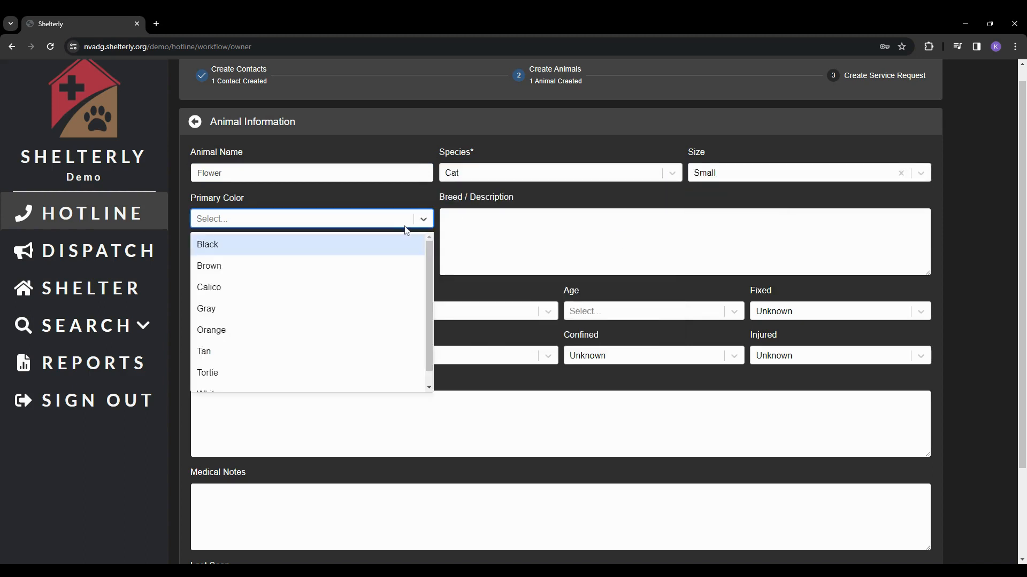
click(323, 330)
click(467, 311)
click(459, 333)
scroll(474, 367, down, 1)
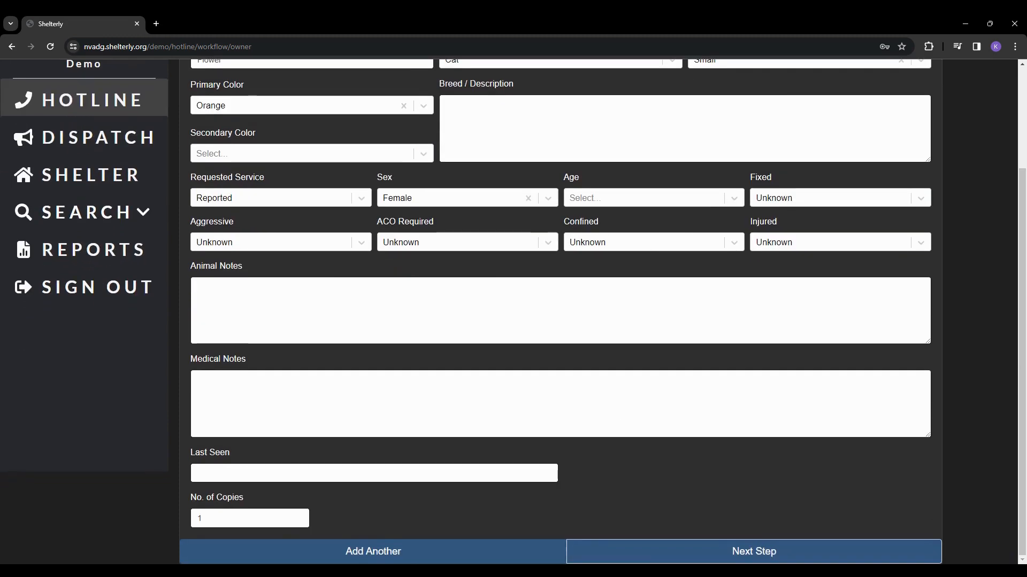
click(772, 557)
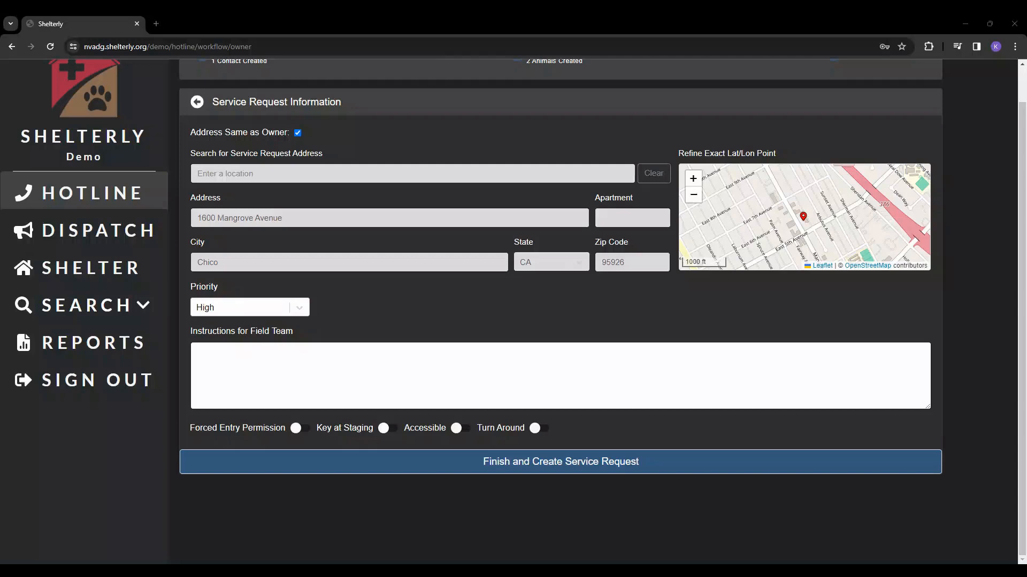
- Open the Priority dropdown at the top of the Service Request Information form
scroll(819, 510, up, 1)
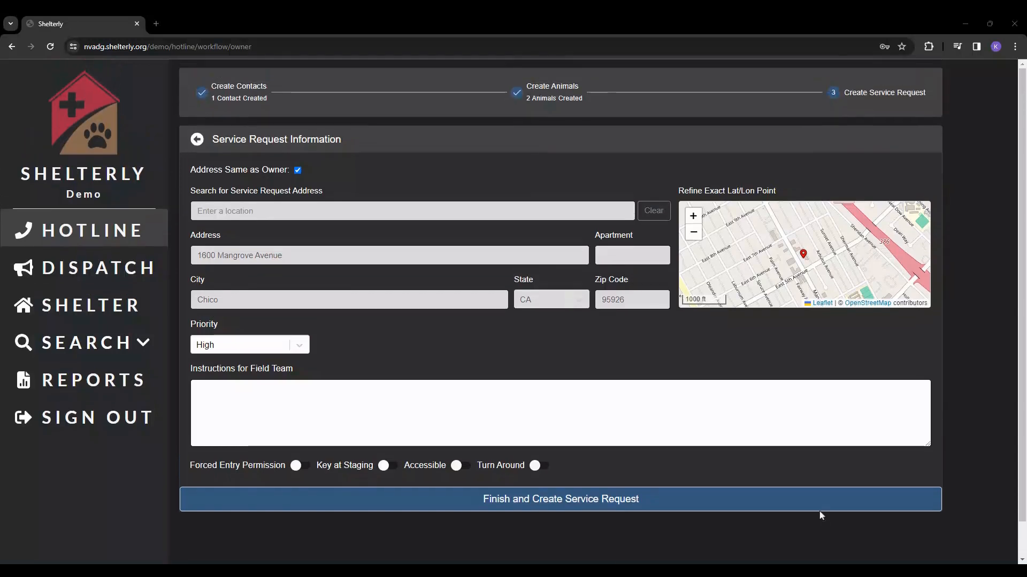
drag(220, 237, 189, 235)
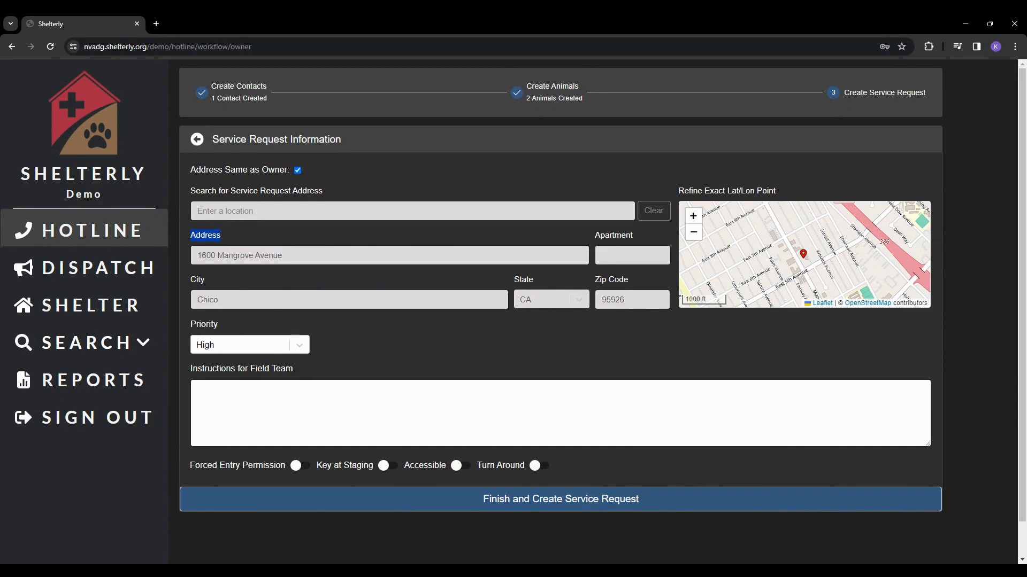
drag(227, 324, 193, 323)
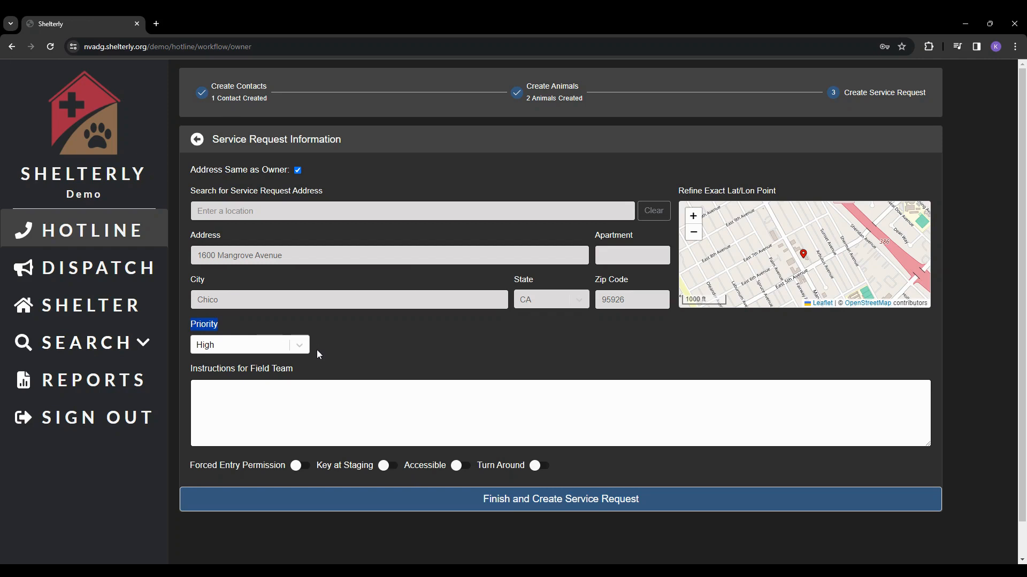
click(303, 348)
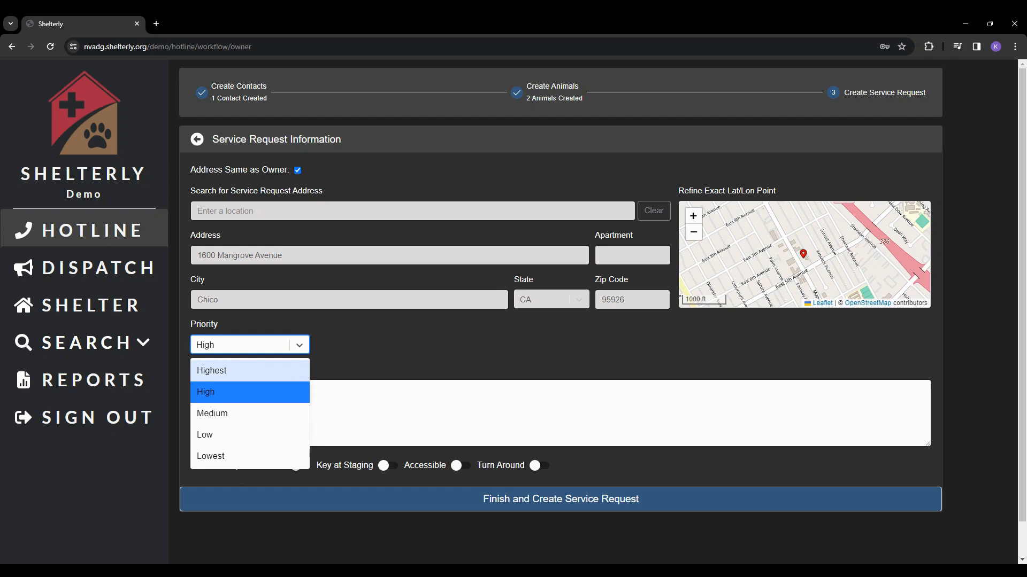
- Keep High priority, add field instructions 'Key under the doormat.', enable Turn Around and Accessible, and create the request
key(Tab)
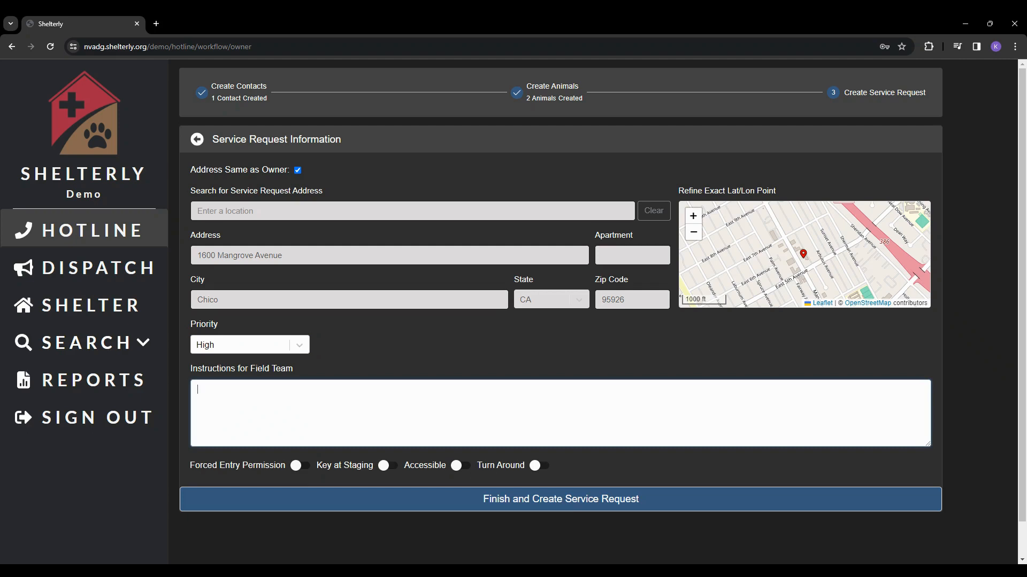
text(Key under the doormat.)
click(536, 465)
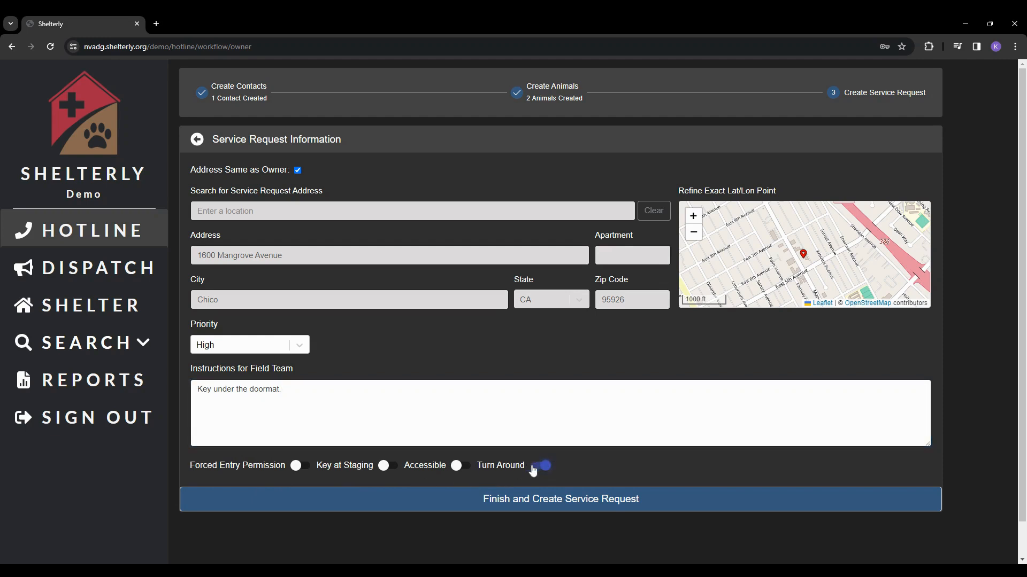
click(459, 471)
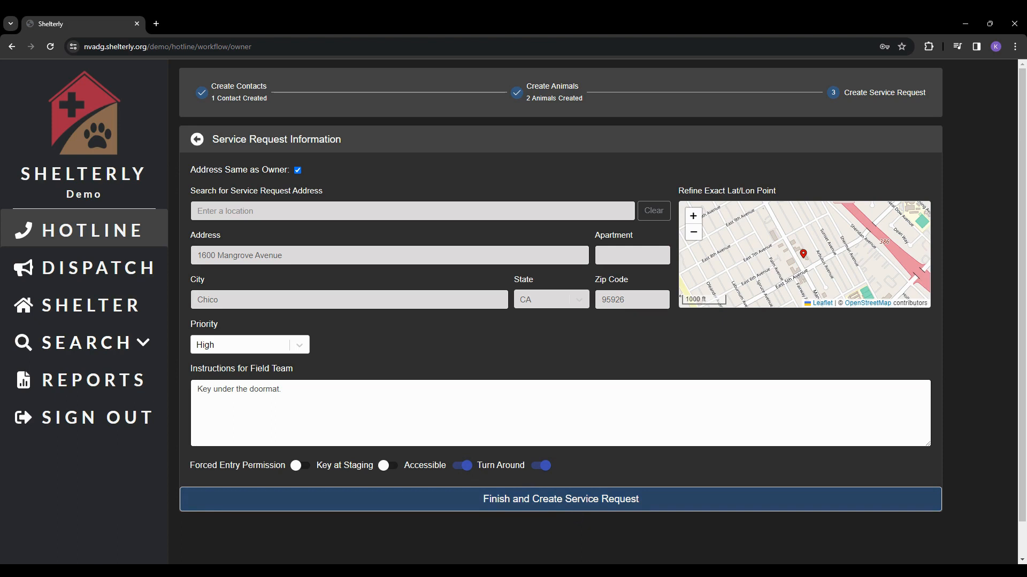
click(575, 510)
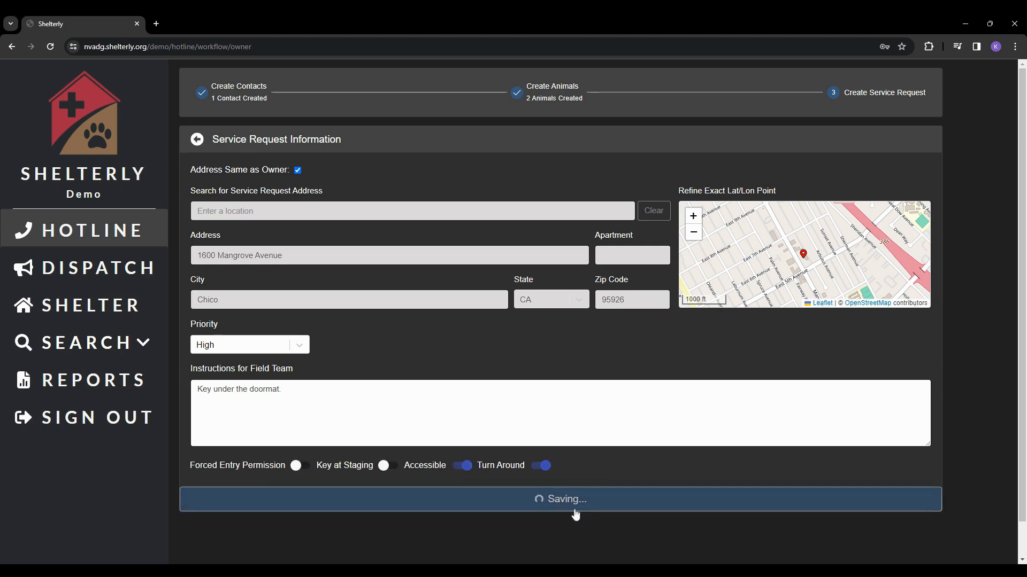